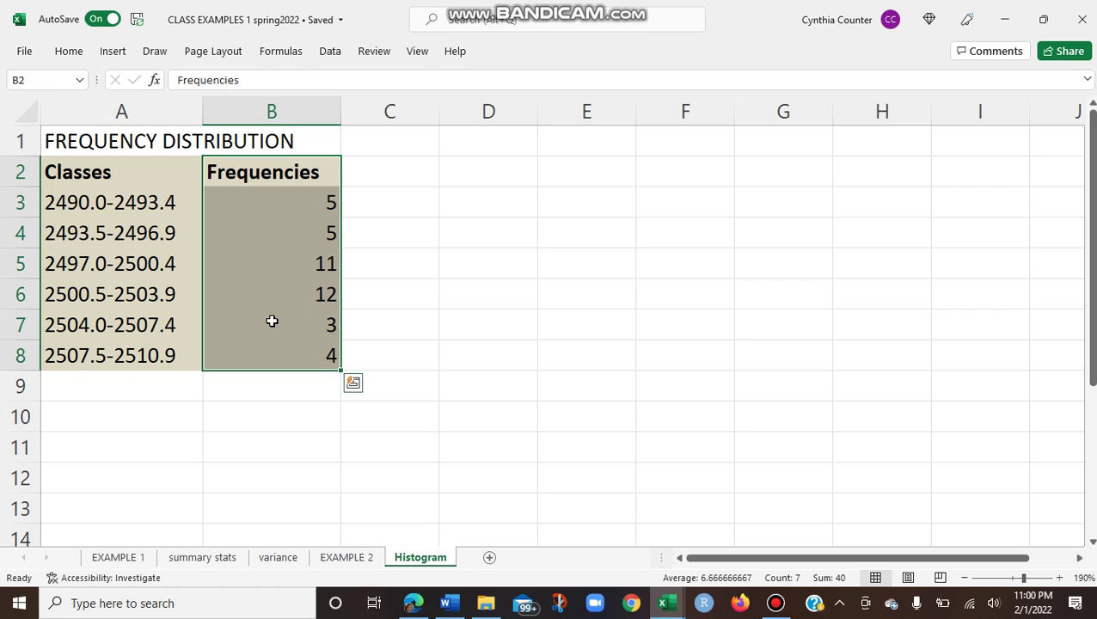
Insert a 3-D Clustered Column chart of the frequencies in B2:B8 and shrink it to uncover the class ranges.
click(118, 59)
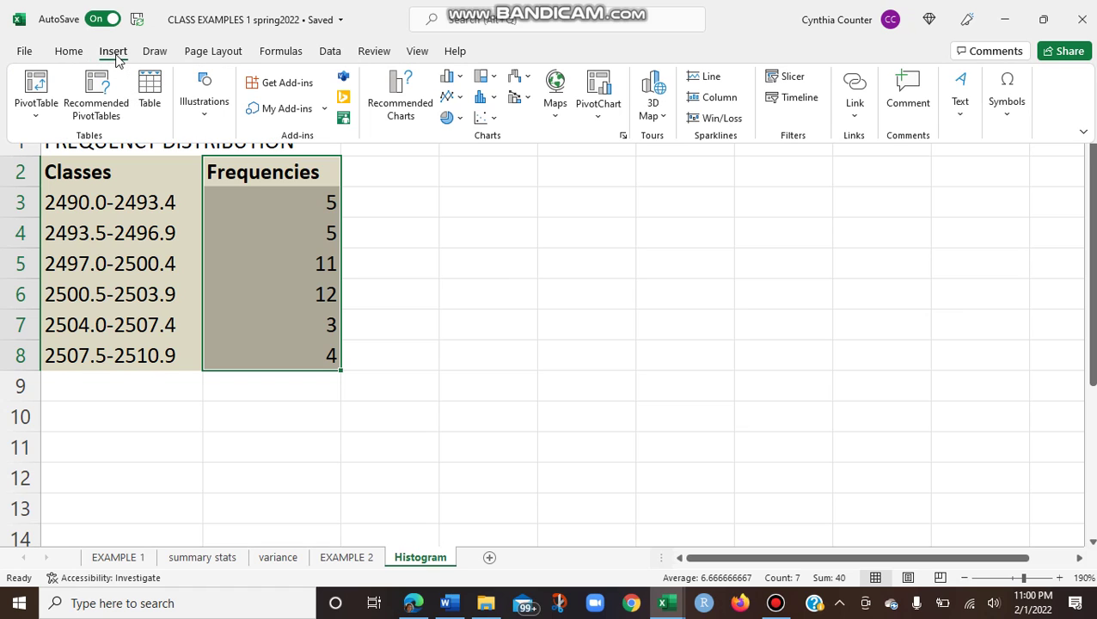
click(461, 81)
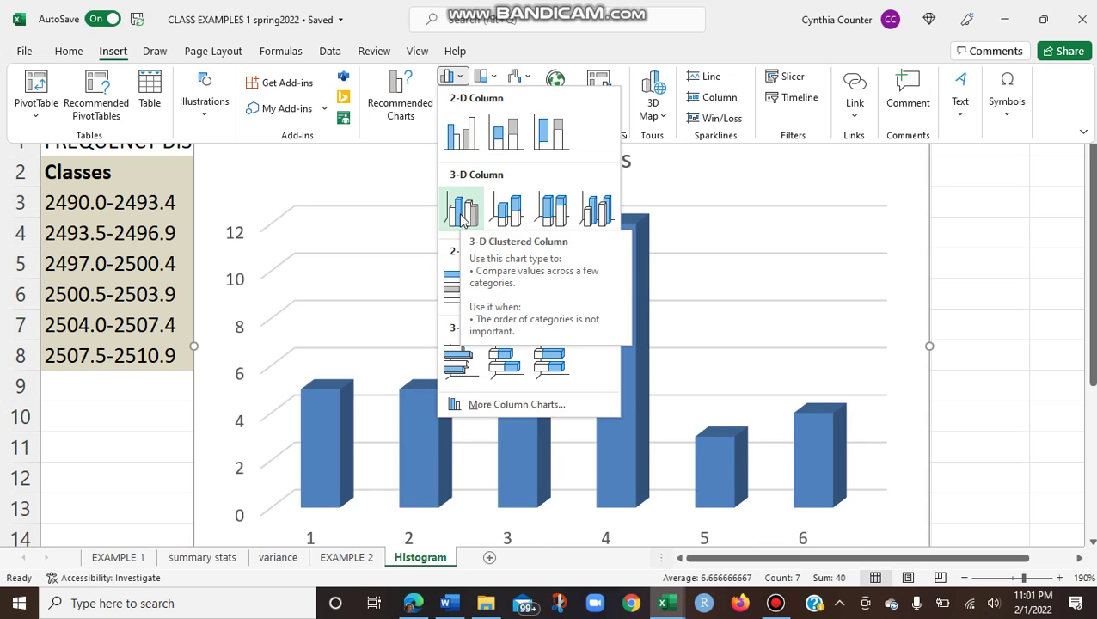
click(462, 215)
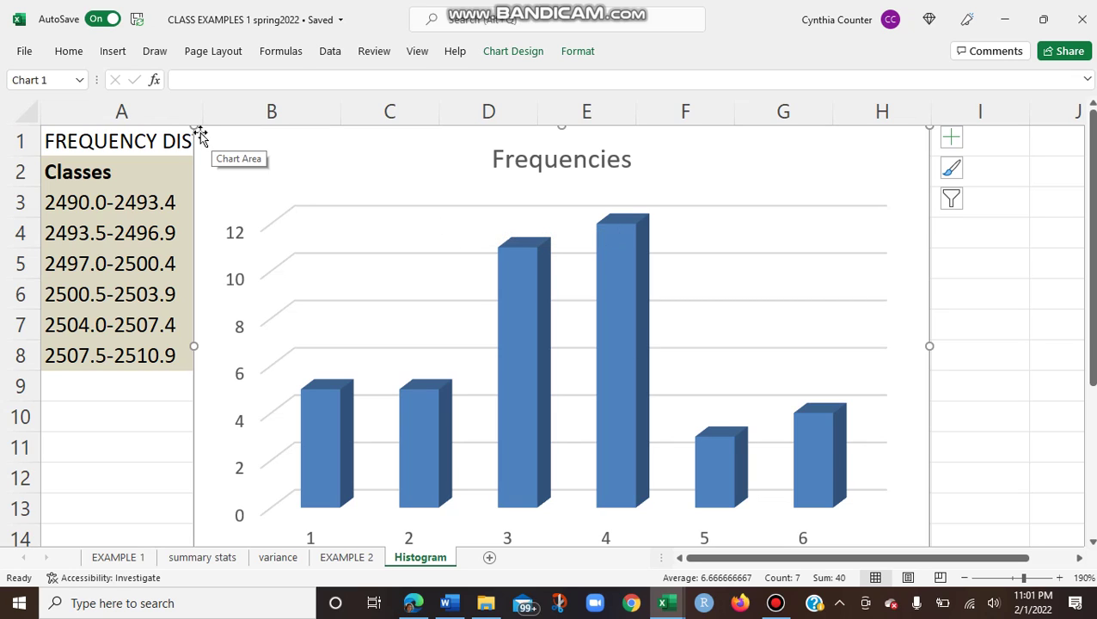
drag(191, 129, 211, 162)
drag(408, 198, 413, 165)
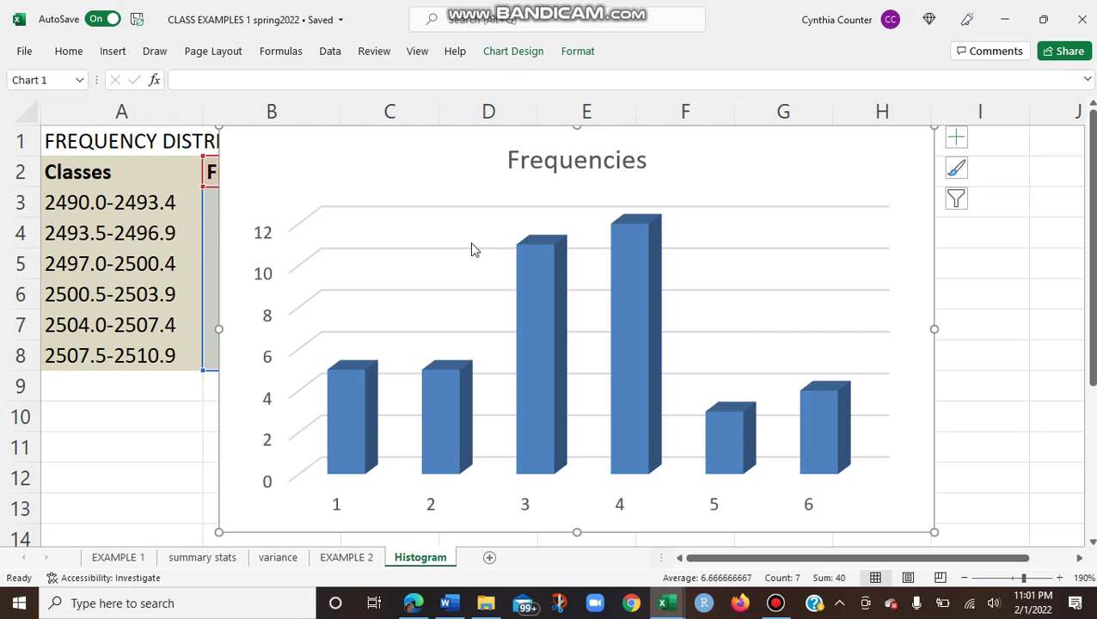
Apply the quick chart layout that has no gaps between columns and adds titles for both axes.
click(507, 54)
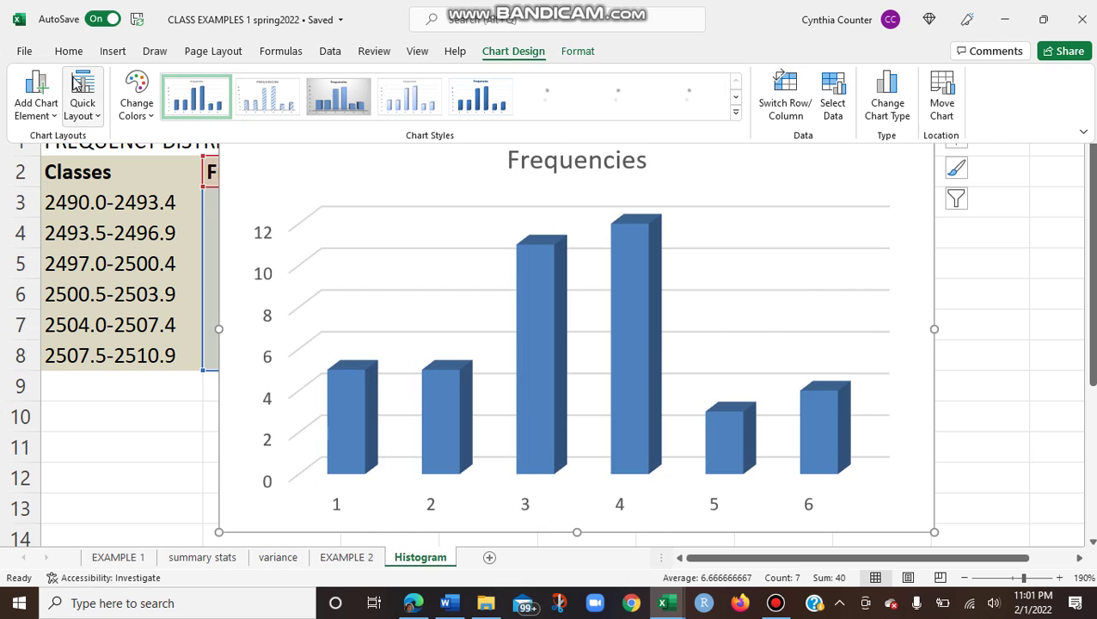
click(83, 96)
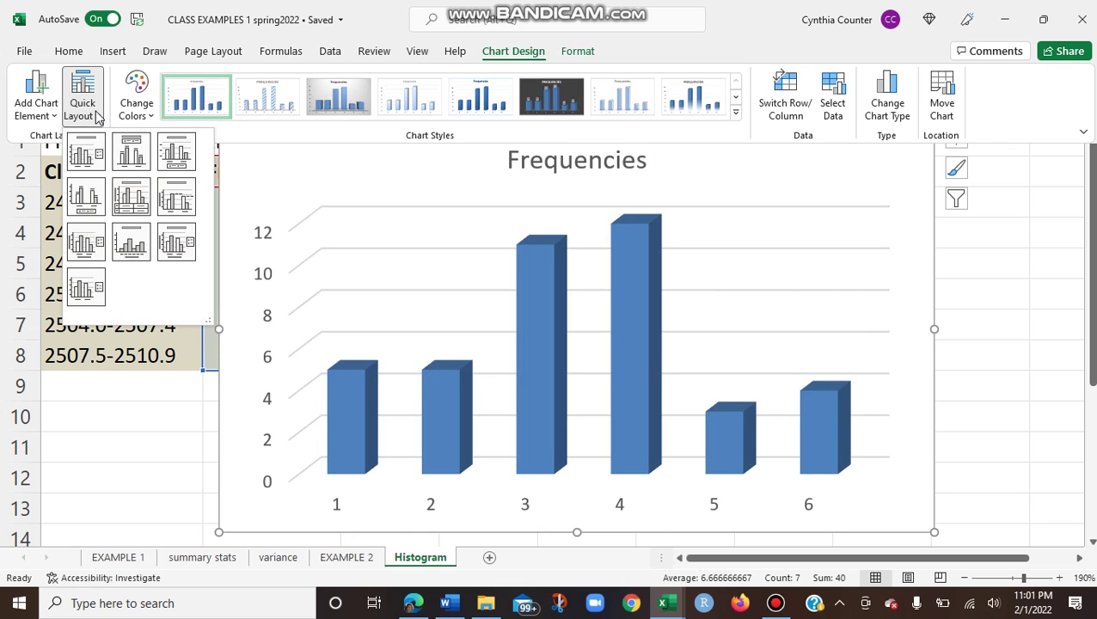
click(133, 242)
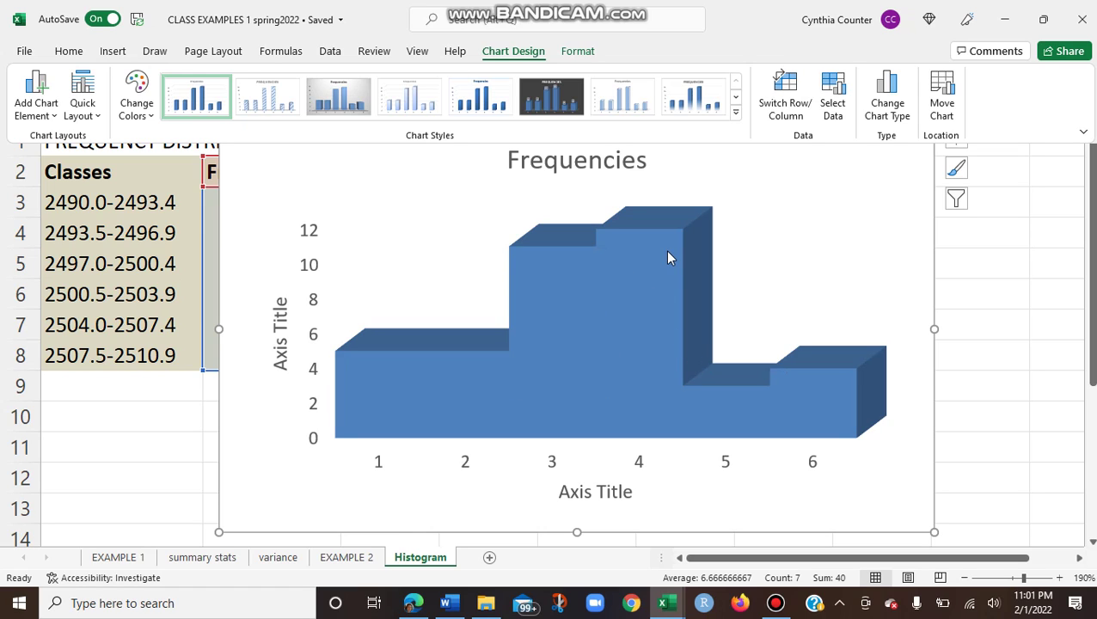
click(1091, 188)
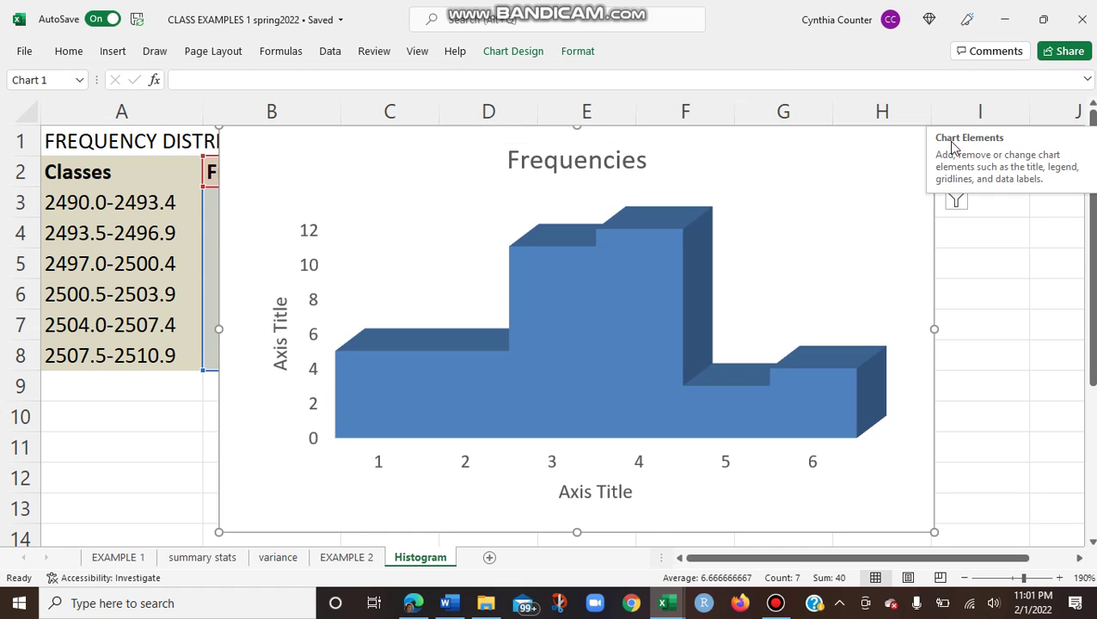
Give the Frequencies data series an Automatic black outline to separate the histogram columns.
right_click(622, 303)
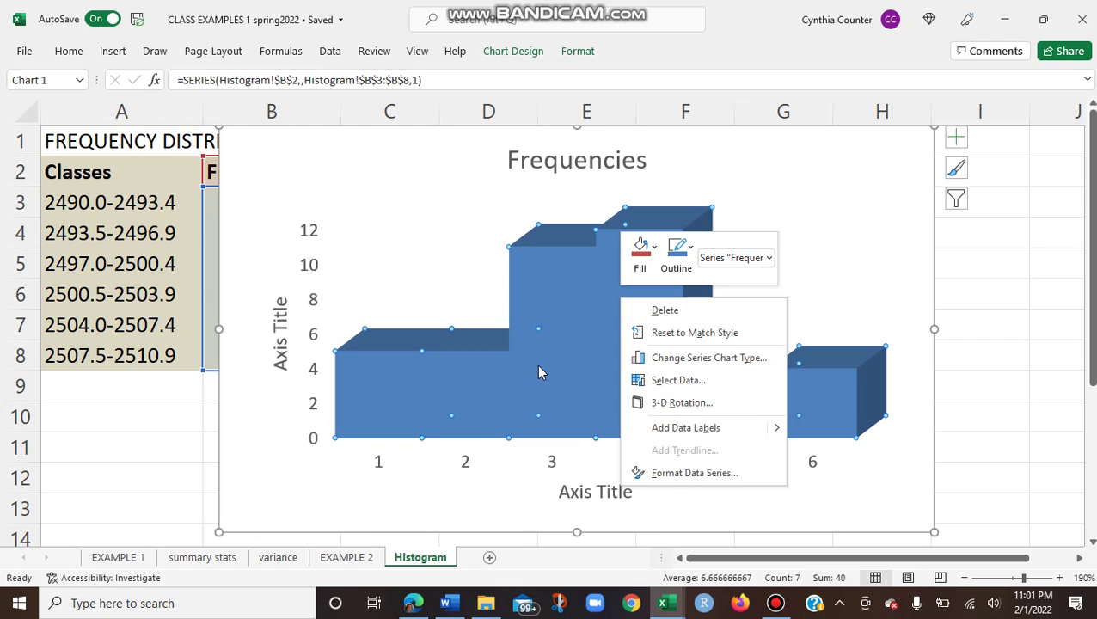
click(690, 249)
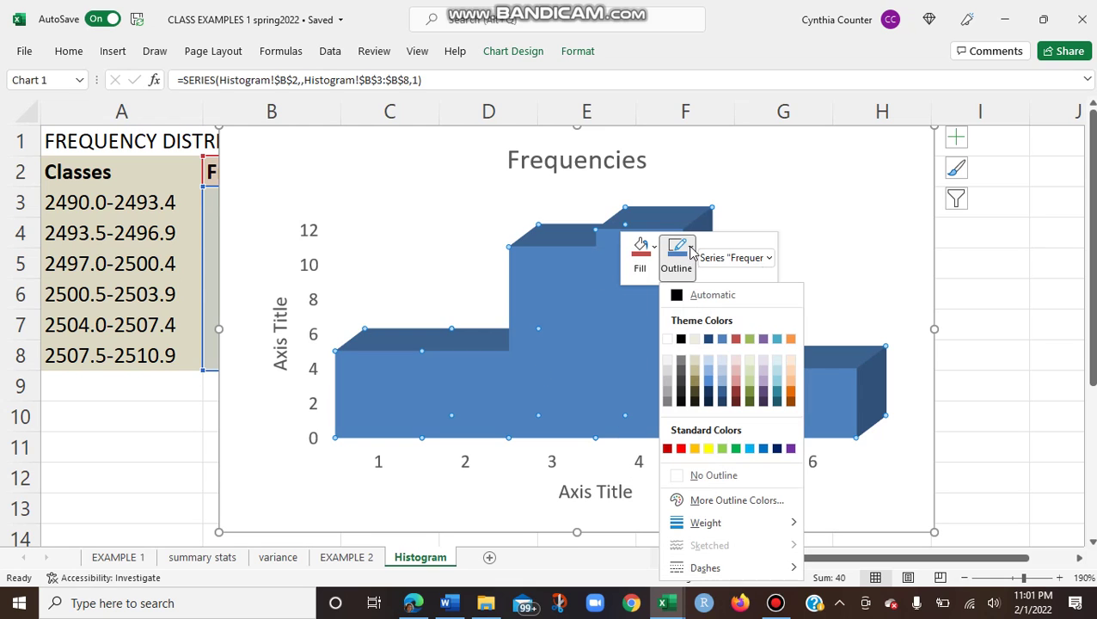
click(679, 299)
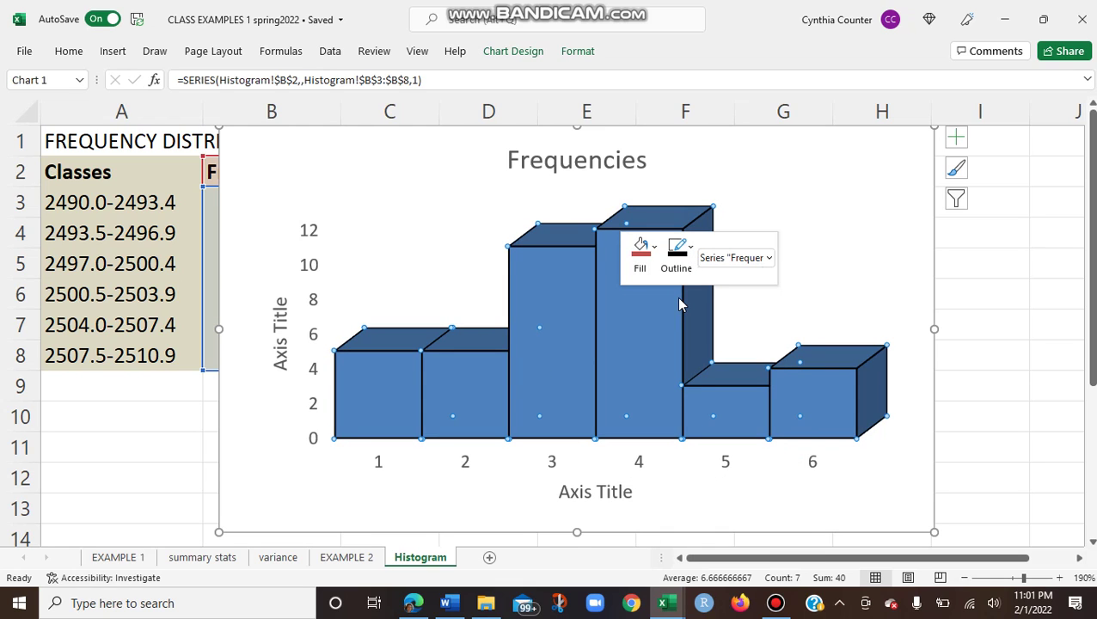
mouse_move(767, 395)
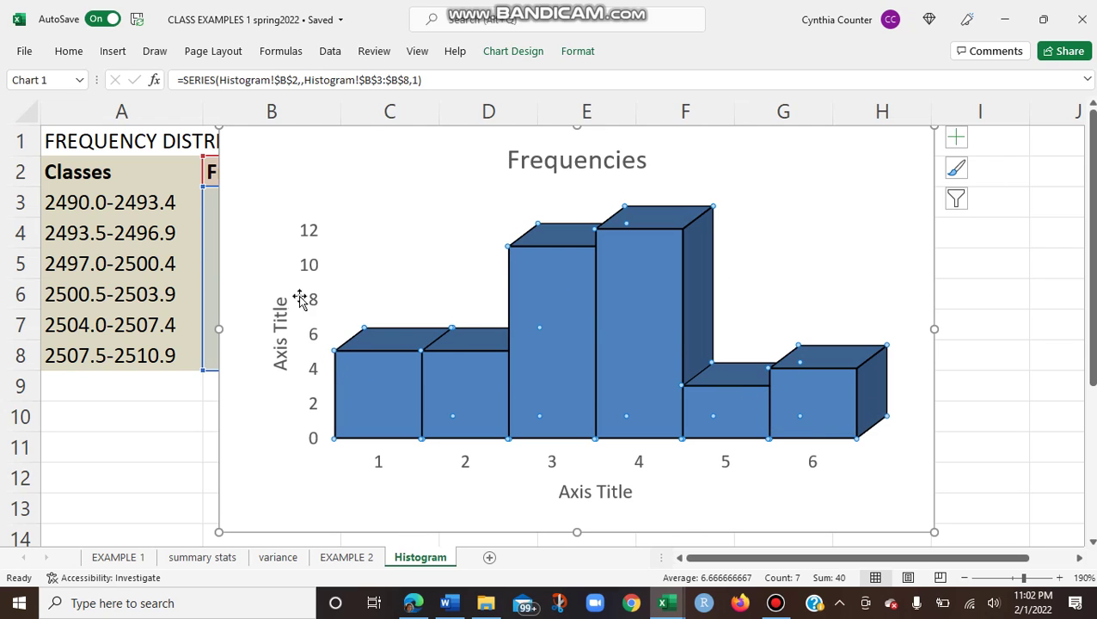
Change the chart title to FREQUENCY HISTOGRAM.
click(554, 169)
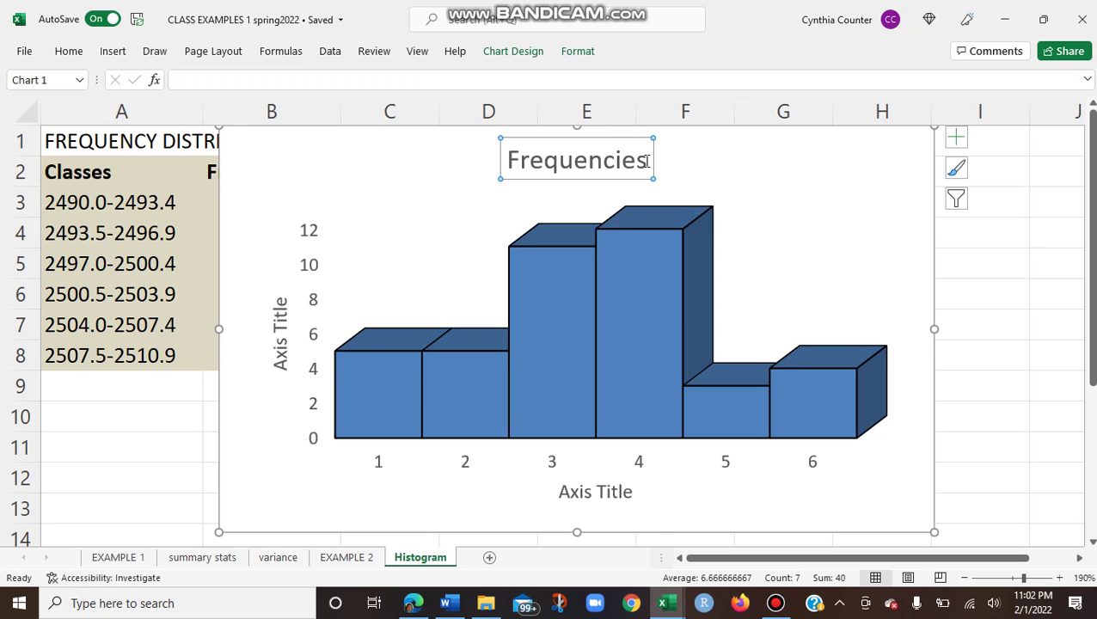
drag(646, 161, 508, 159)
text(FREQUENCY HISTOGRAM)
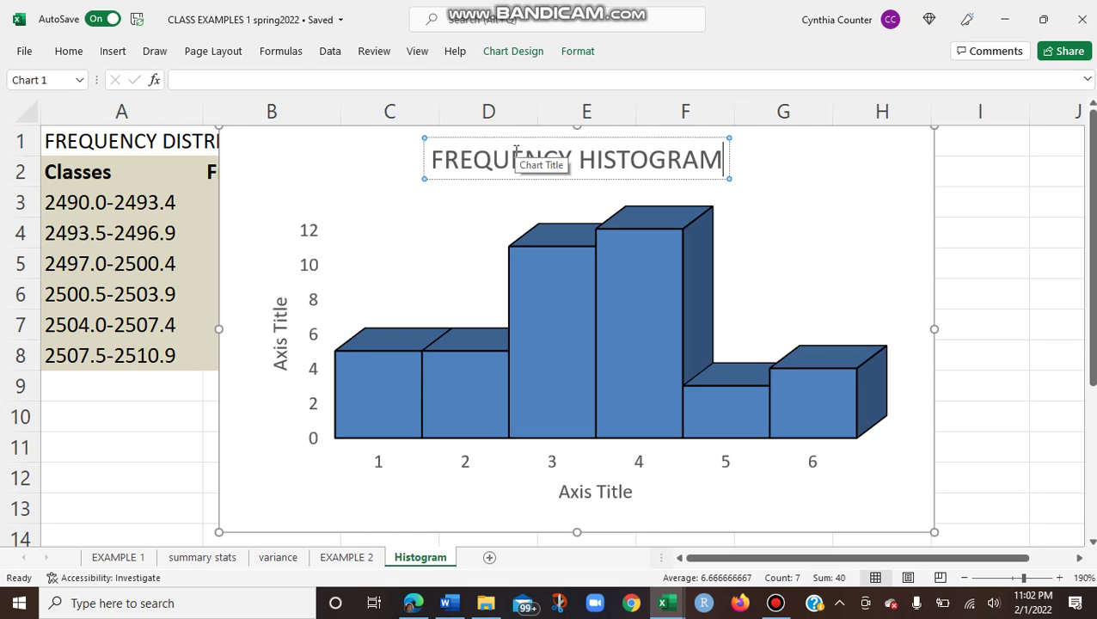
Set the vertical axis title to FREQUENCY.
click(280, 339)
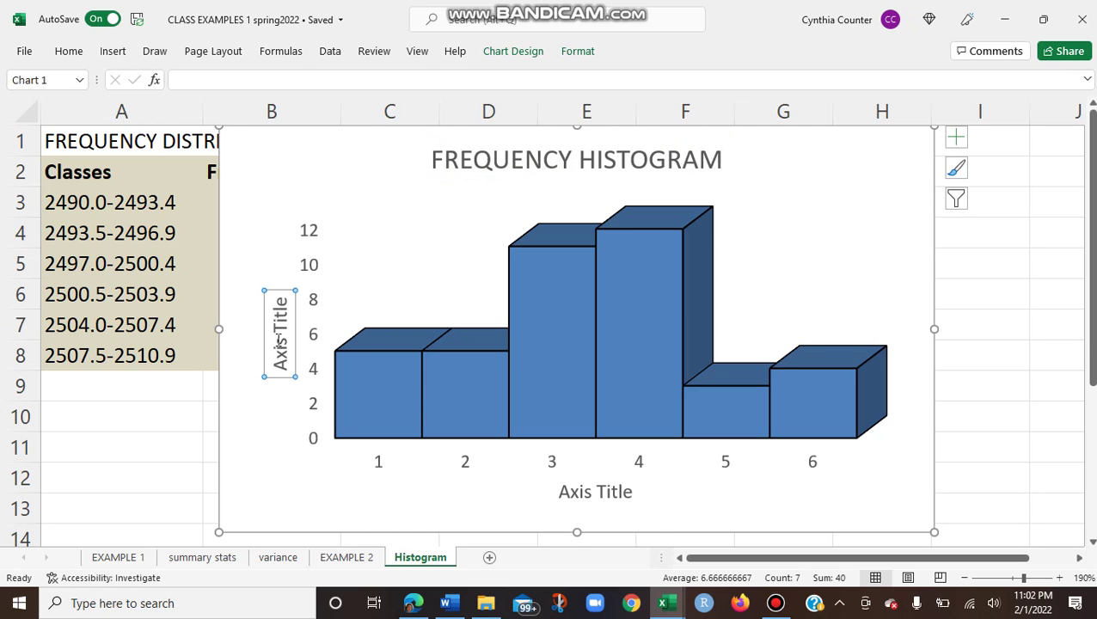
text(FRE)
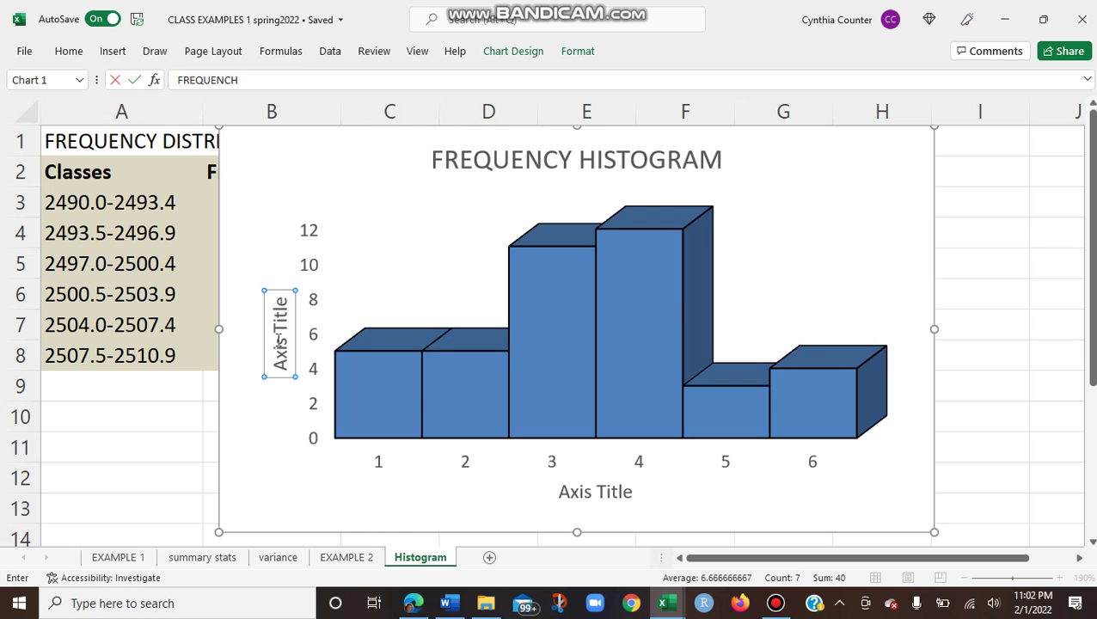
text(QUENCY)
key(Return)
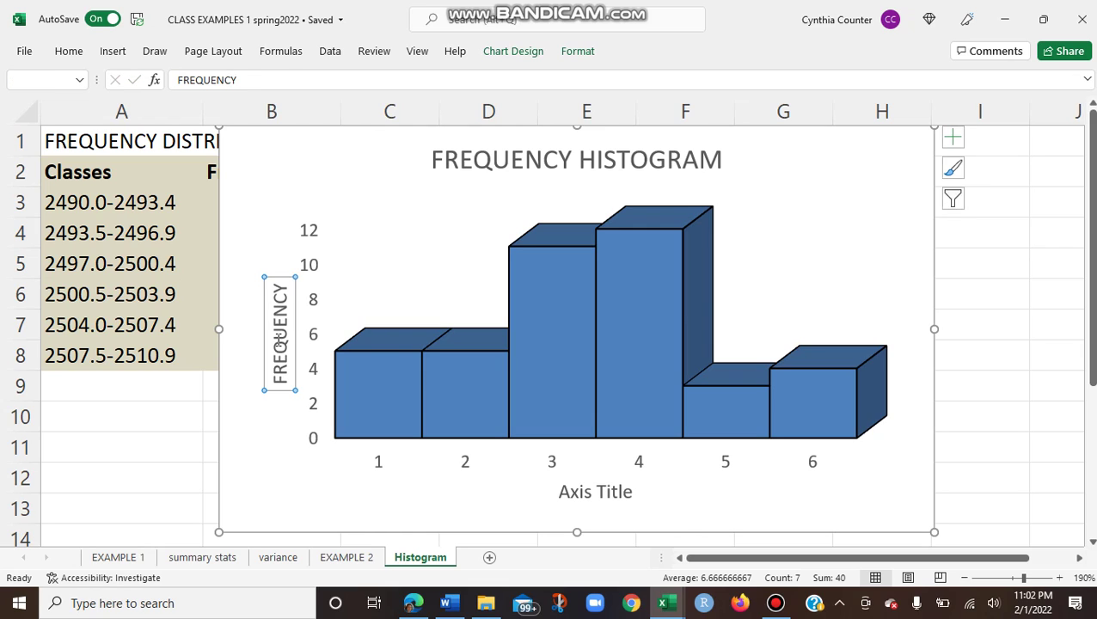
Set the horizontal axis title to CLASSES.
click(600, 492)
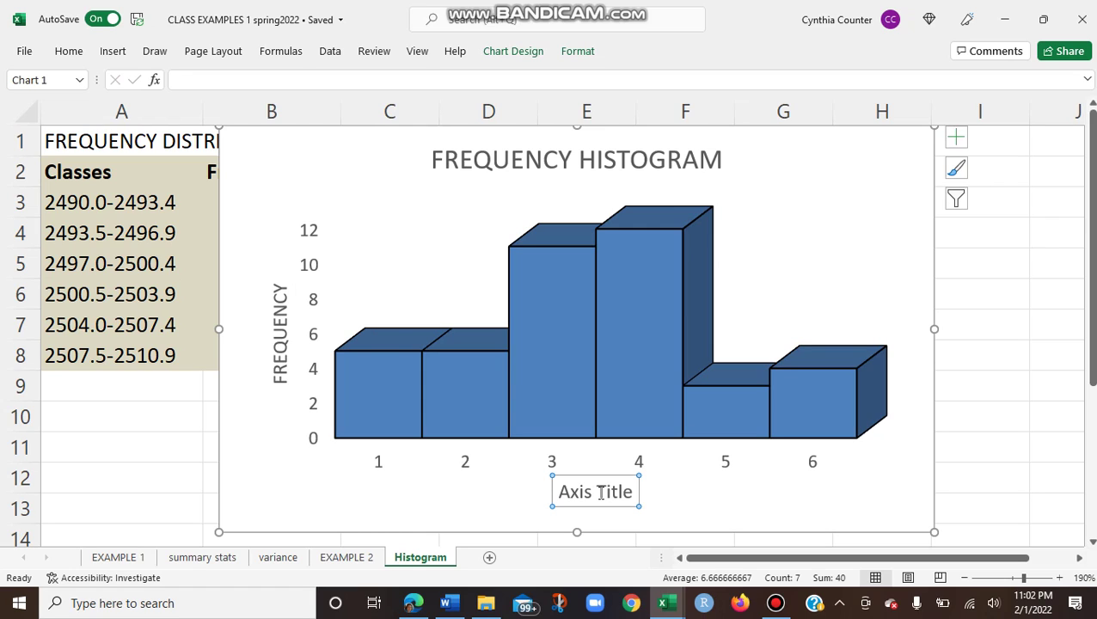
text(CLASSES)
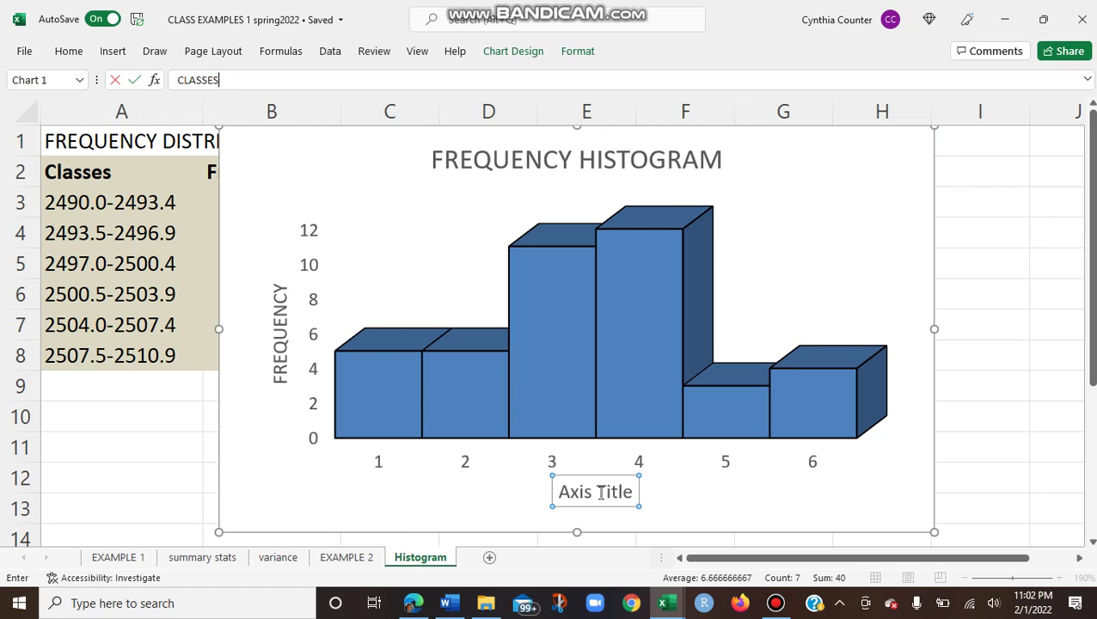
key(Return)
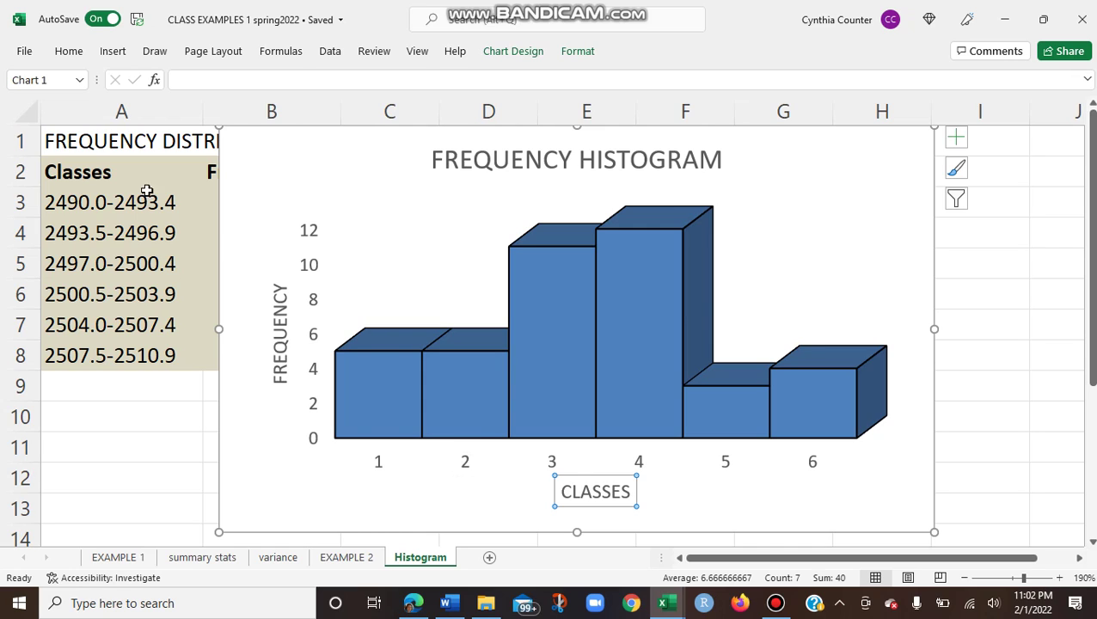
Edit the chart's data source so the horizontal axis labels come from the class ranges in A3:A8.
drag(142, 171, 146, 350)
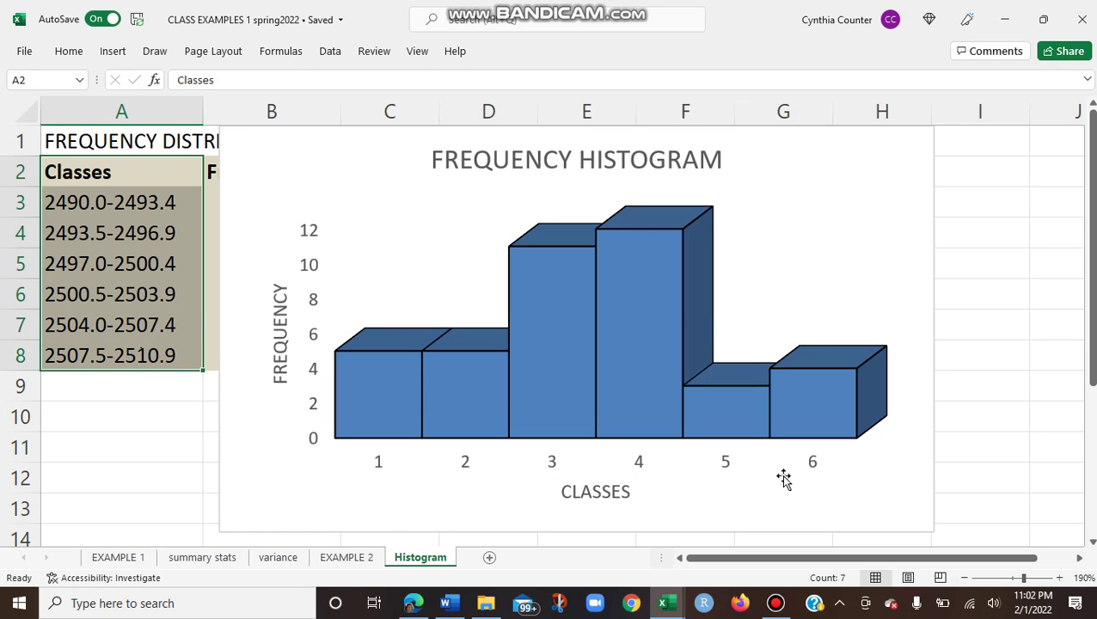
click(575, 263)
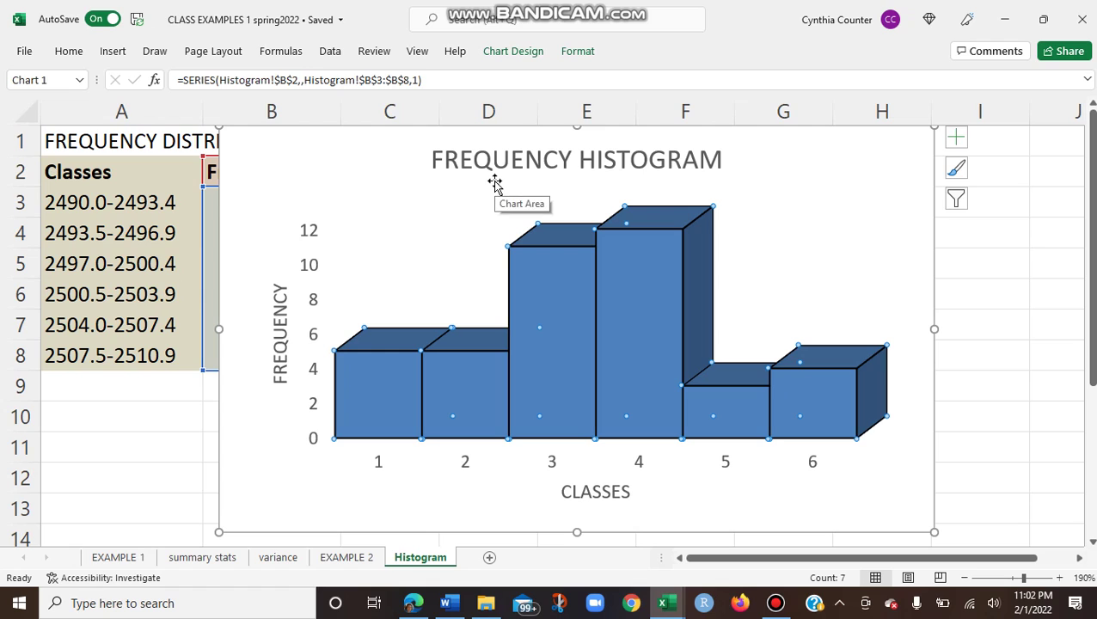
click(505, 53)
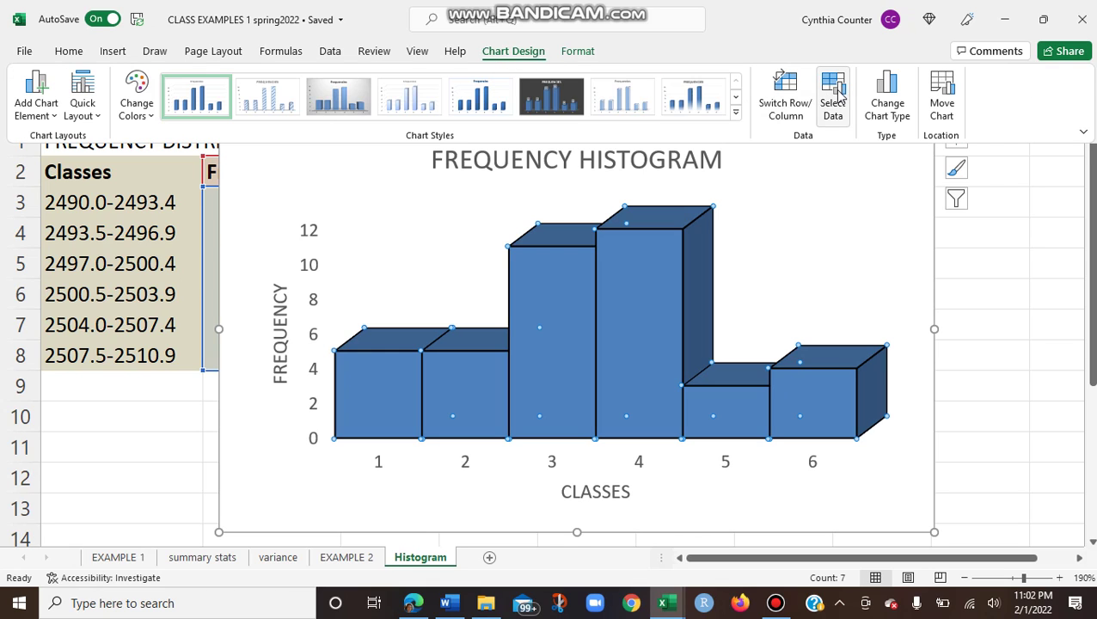
click(834, 96)
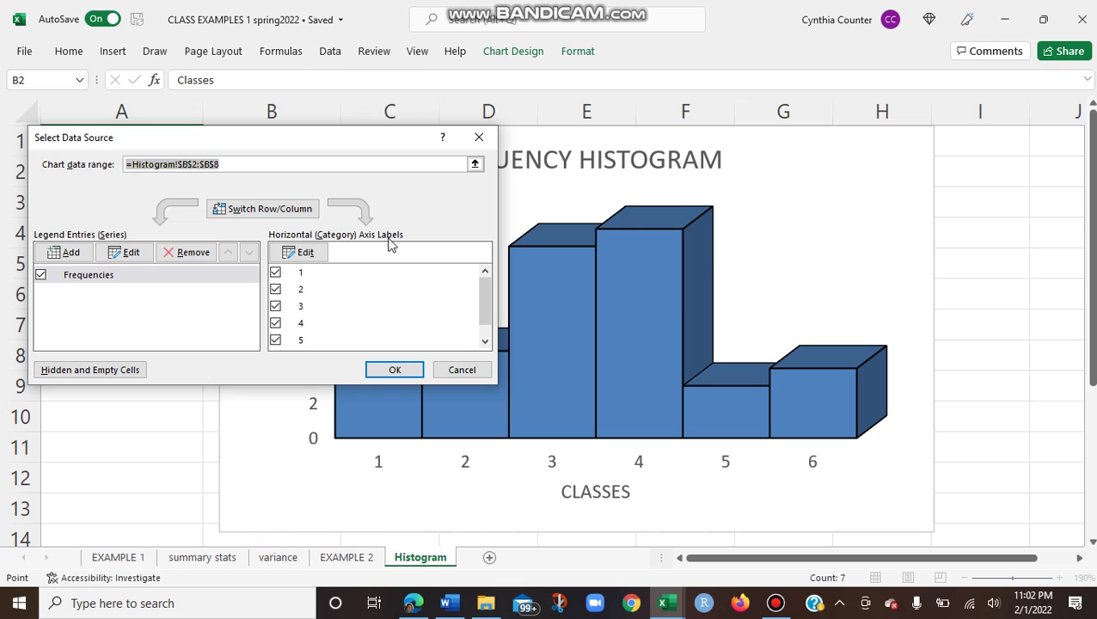
click(304, 255)
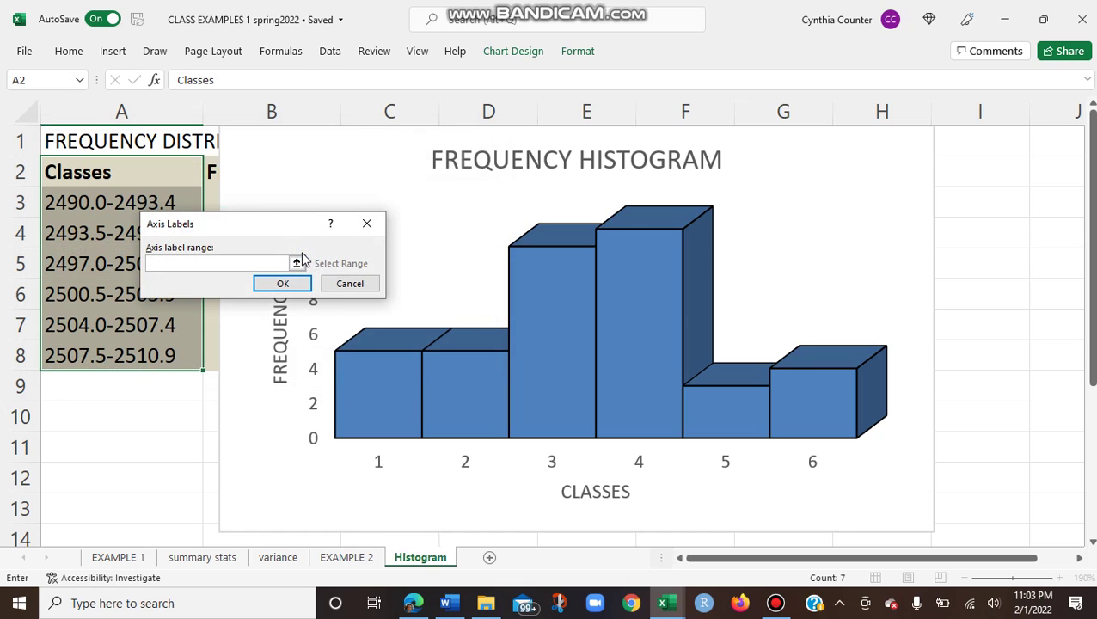
click(90, 200)
drag(90, 200, 97, 344)
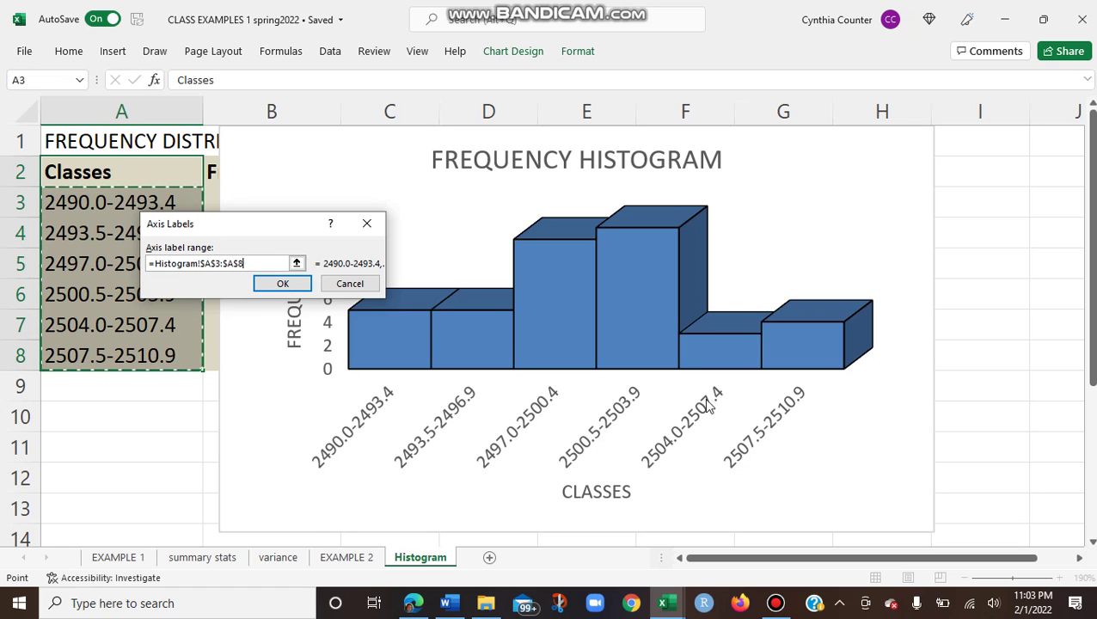
click(284, 283)
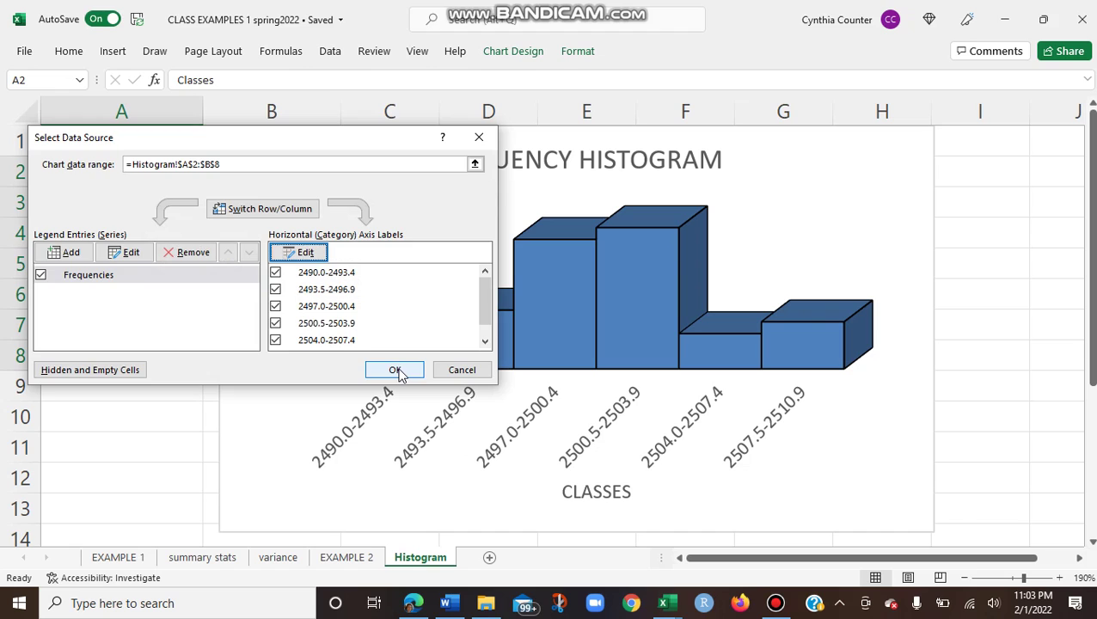
click(394, 370)
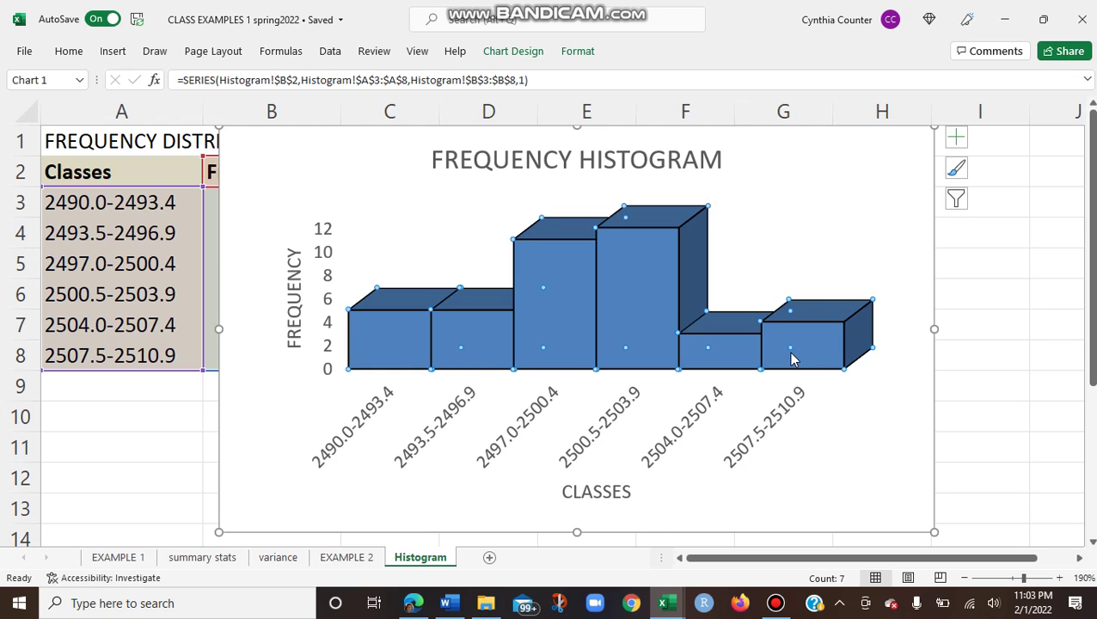
mouse_move(793, 359)
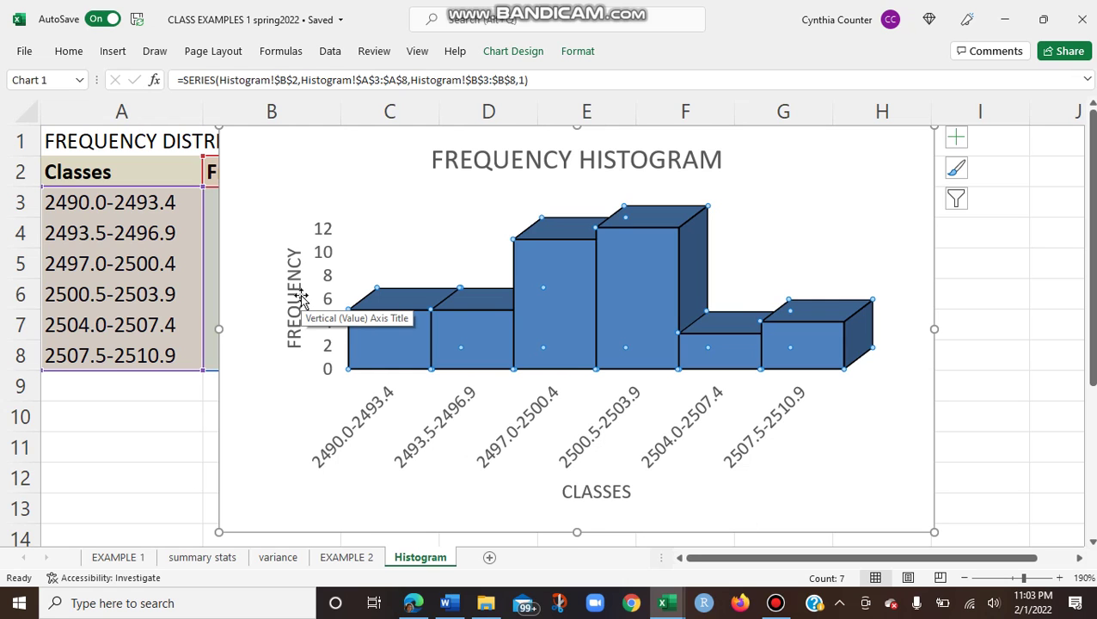
click(775, 604)
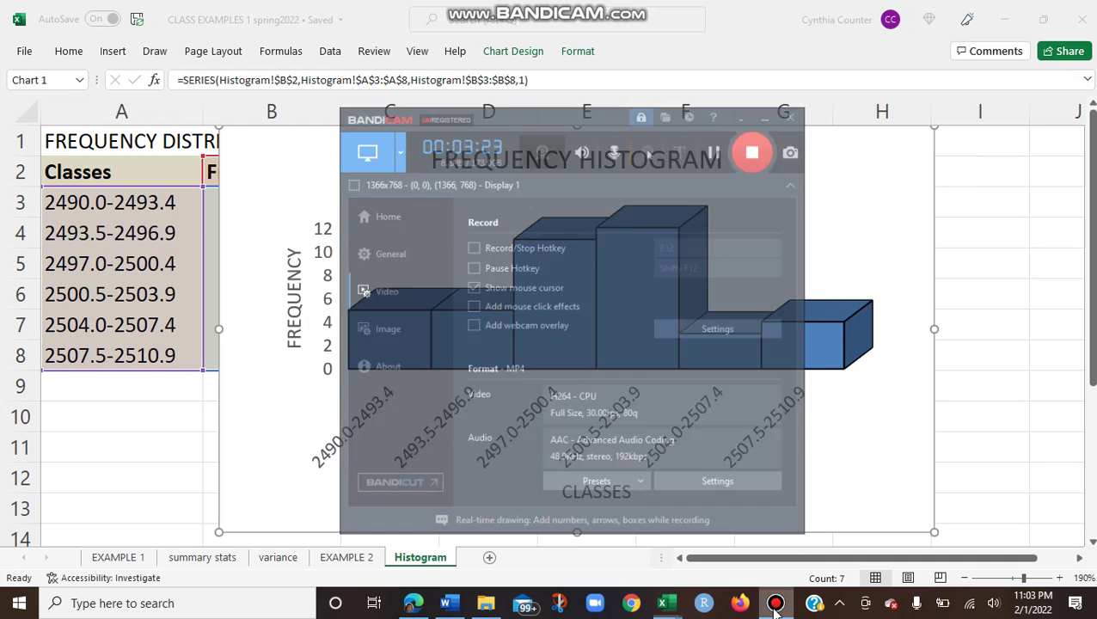